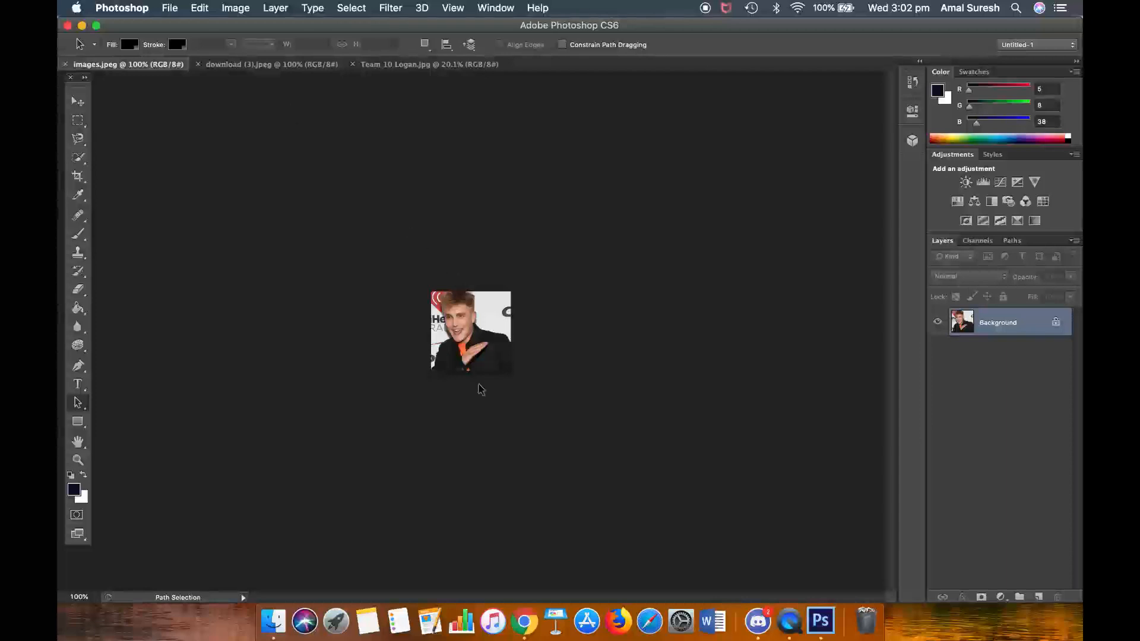
{"action": "scroll", "coordinate": [481, 389], "scroll_direction": "up", "scroll_amount": 5}
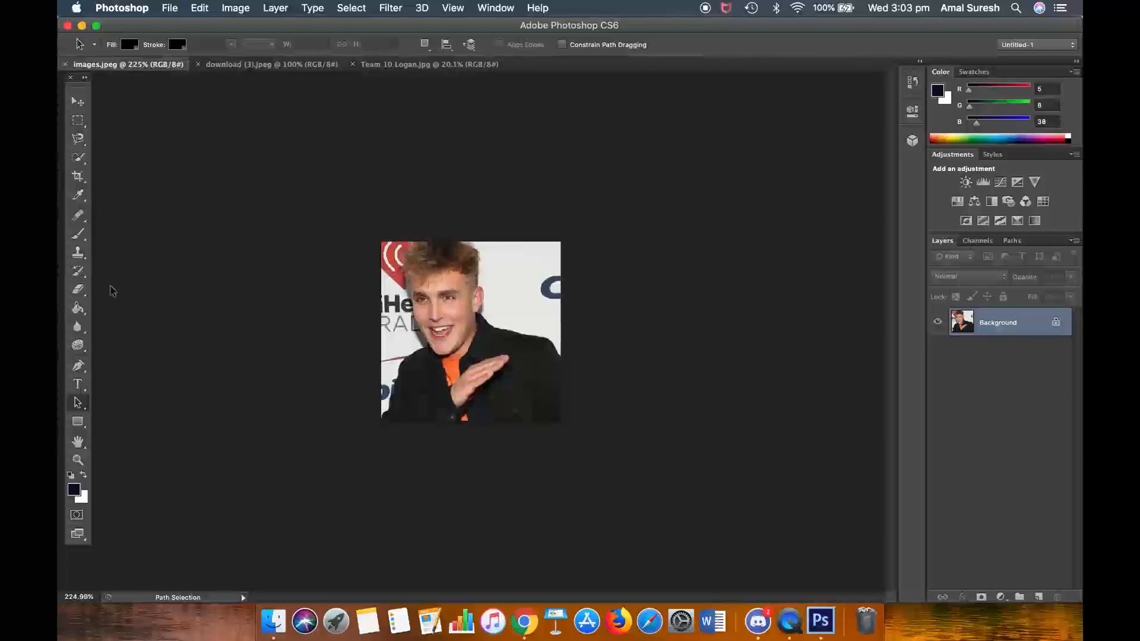
{"action": "left_click", "coordinate": [78, 139]}
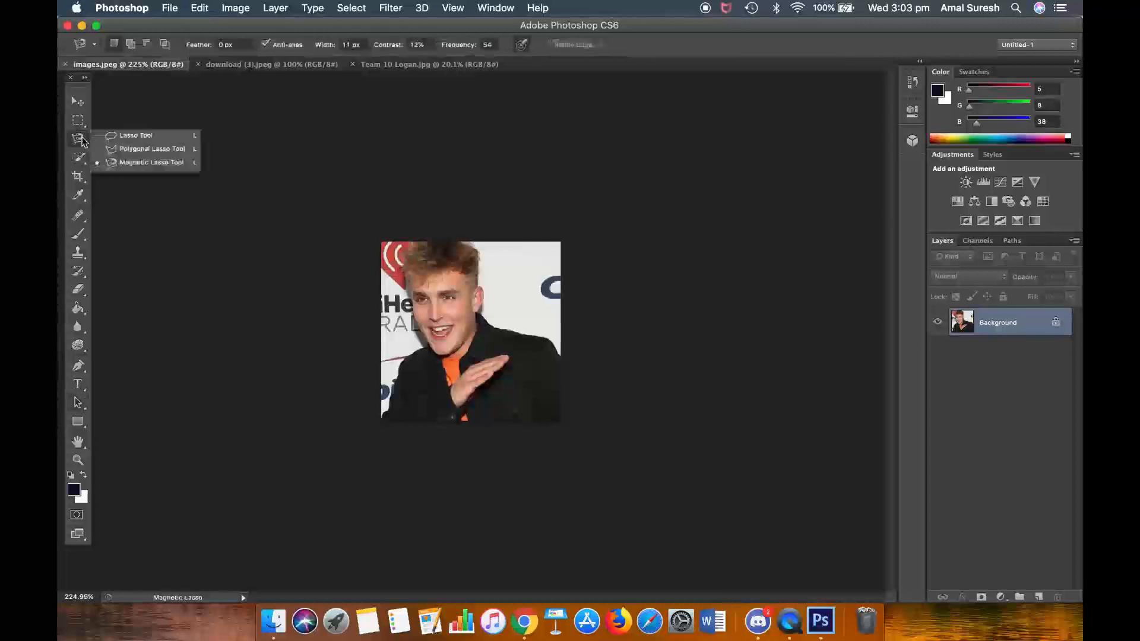
{"action": "left_click", "coordinate": [465, 285]}
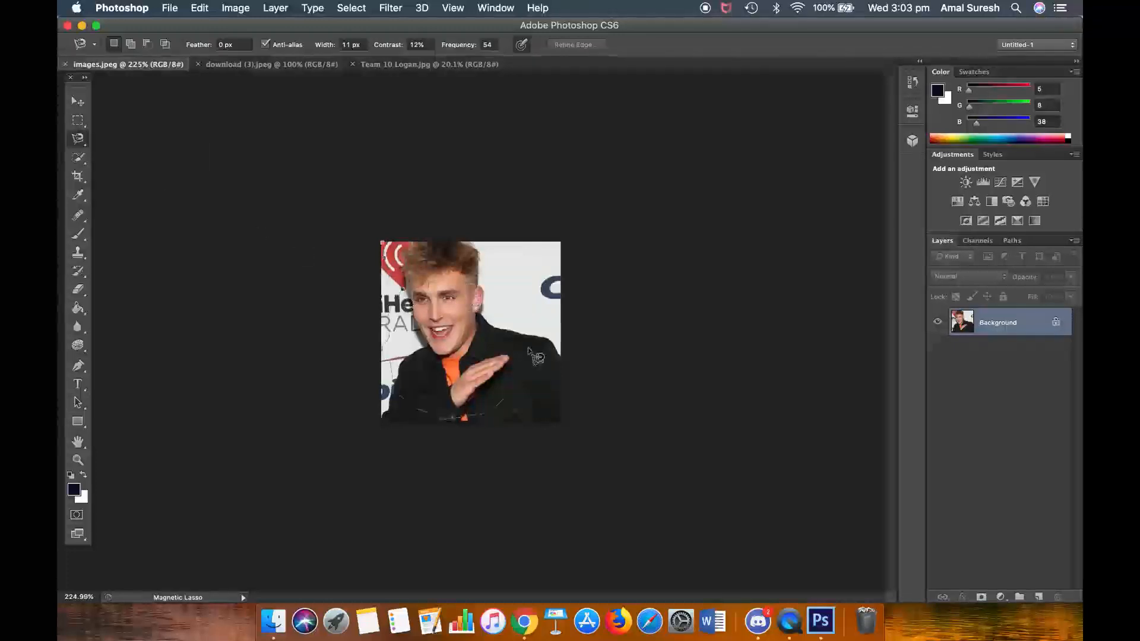
{"action": "left_click", "coordinate": [406, 289]}
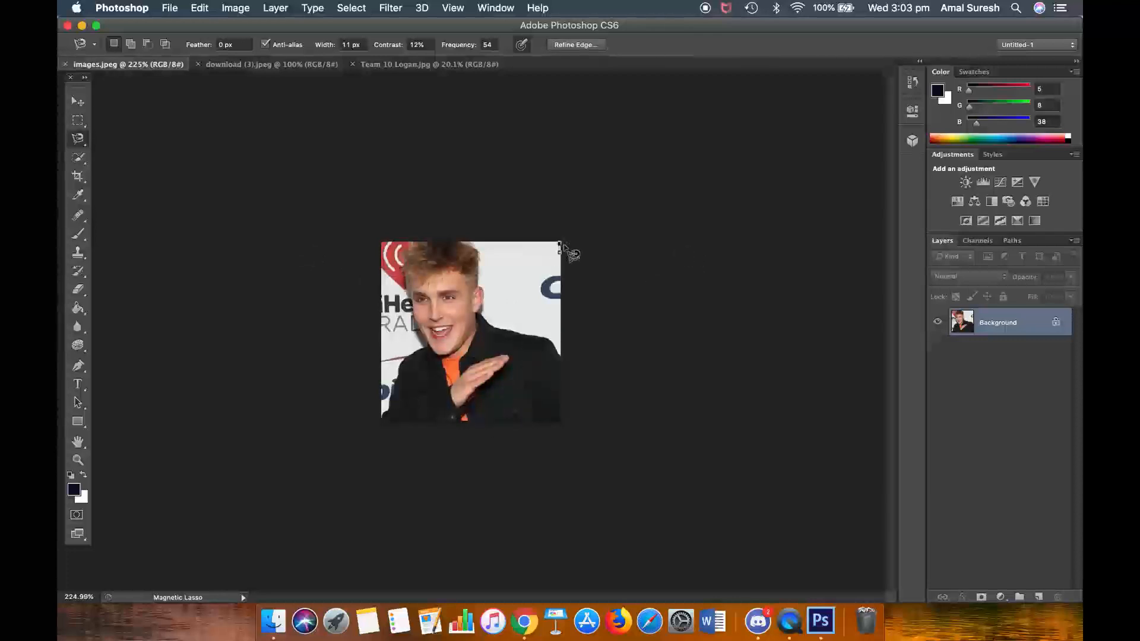
{"action": "double_click", "coordinate": [560, 244]}
{"action": "left_click", "coordinate": [660, 228]}
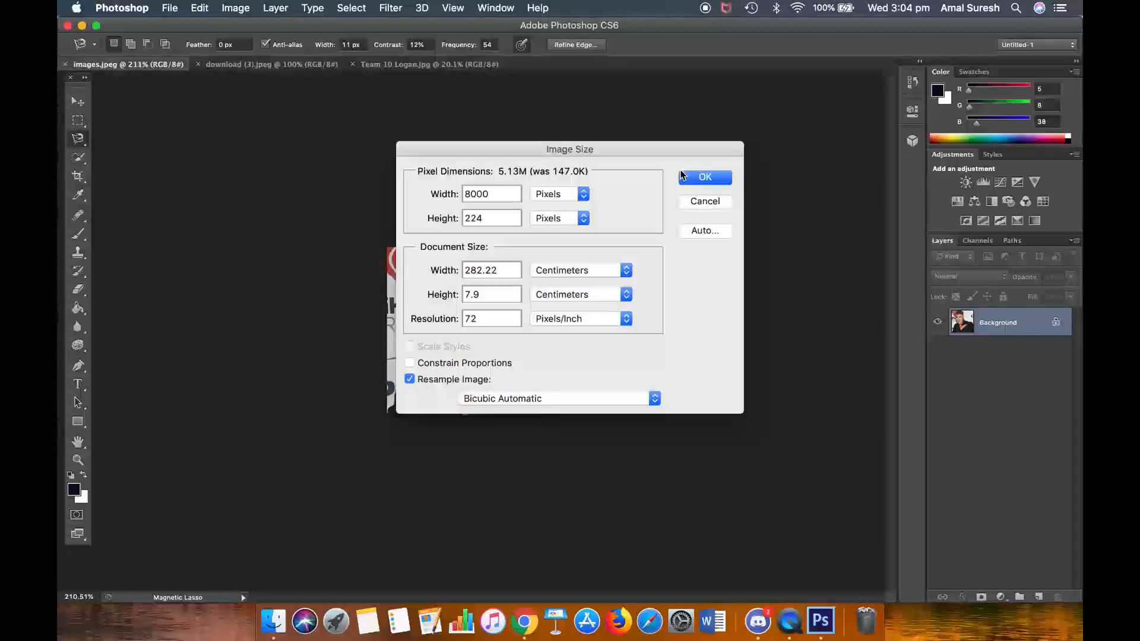
{"action": "left_click", "coordinate": [704, 201]}
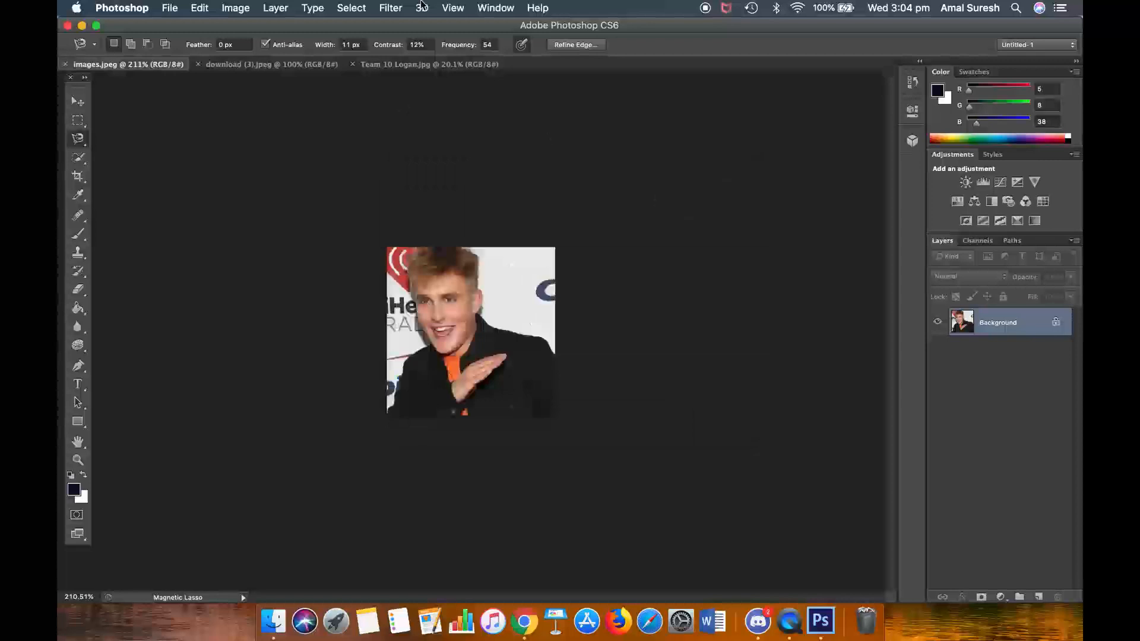
Step: Resize images.jpeg to 8000 pixels wide and 8000 pixels high
{"action": "left_click", "coordinate": [235, 8]}
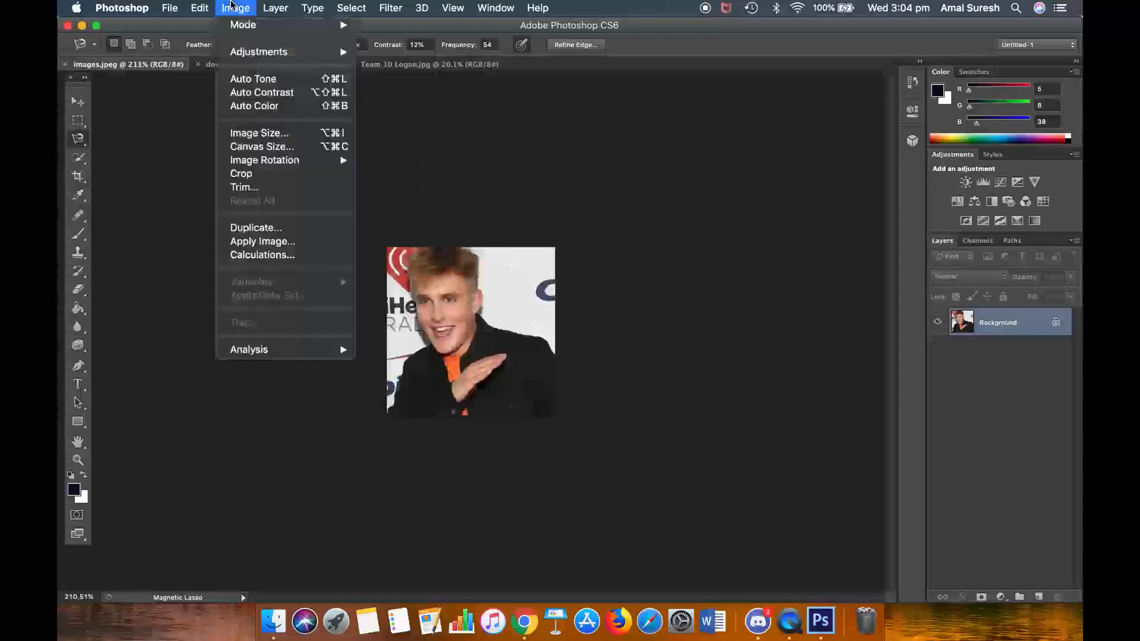
{"action": "left_click", "coordinate": [294, 134]}
{"action": "key", "text": "BackSpace"}
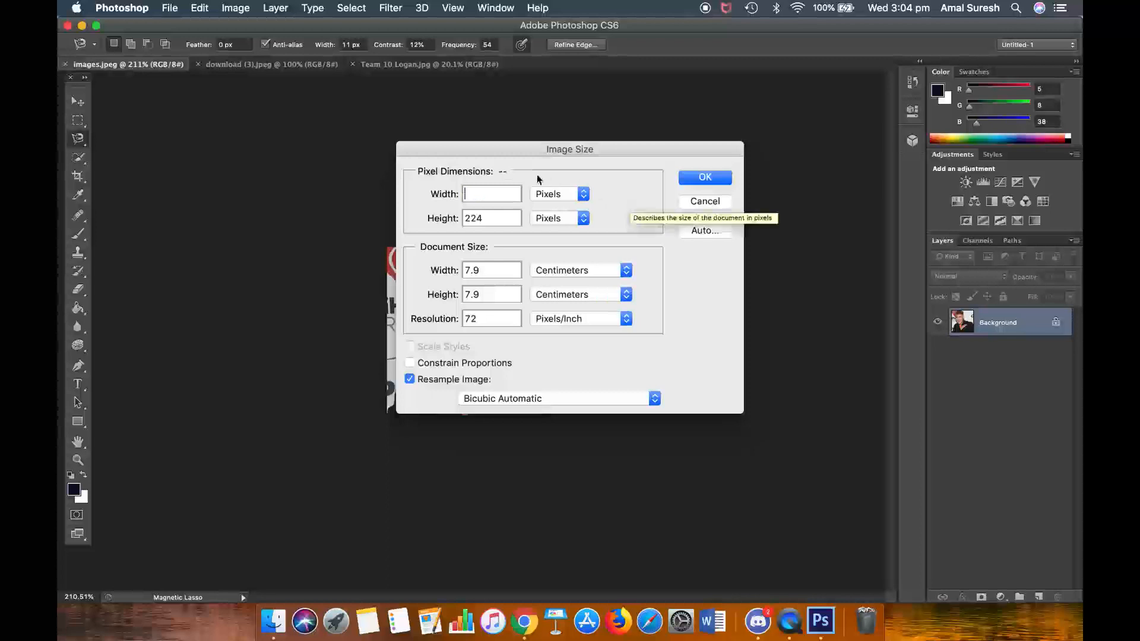
{"action": "type", "text": "8000"}
{"action": "left_click", "coordinate": [491, 212]}
{"action": "key", "text": "BackSpace"}
{"action": "key", "text": "BackSpace"}
{"action": "key", "text": "BackSpace"}
{"action": "type", "text": "8000"}
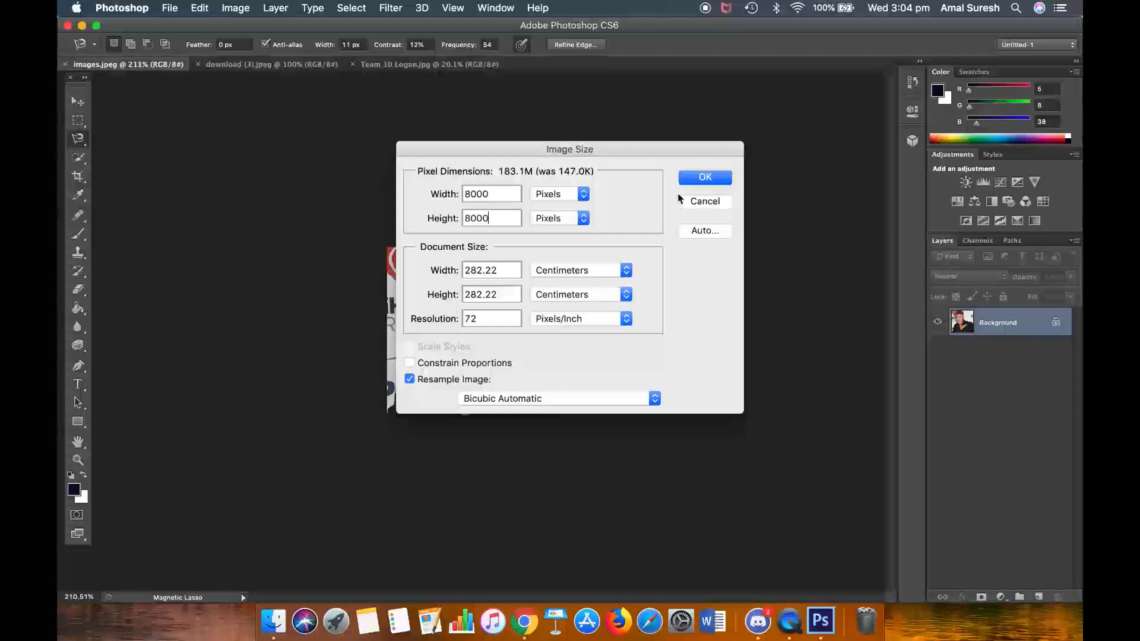
{"action": "left_click", "coordinate": [690, 178]}
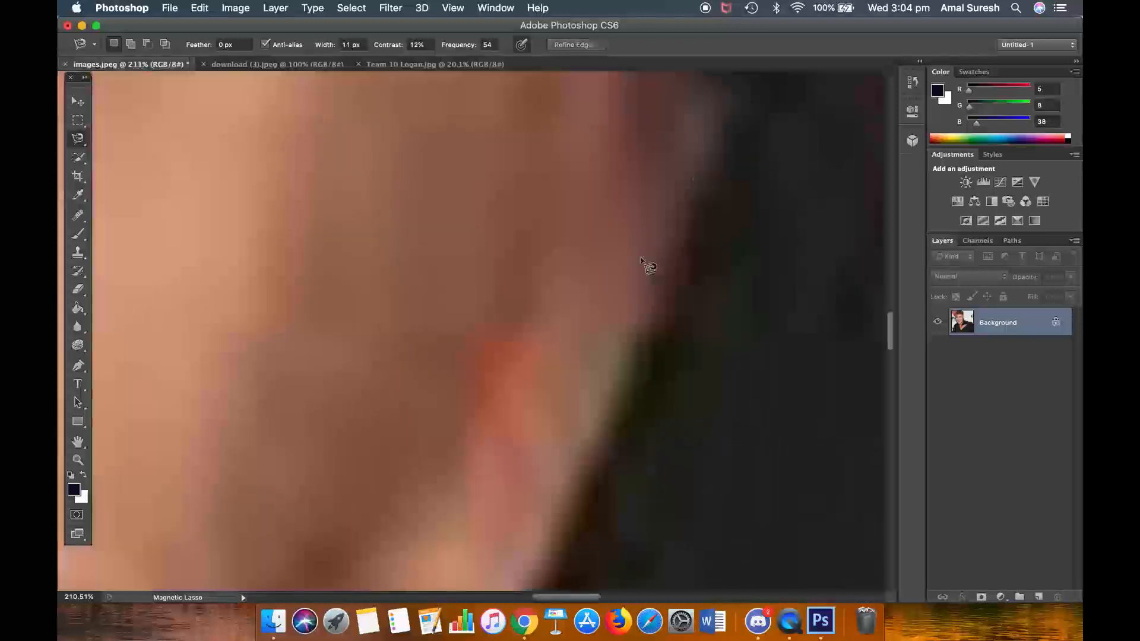
Step: Select the man's face from forehead to chin with the Magnetic Lasso, leaving out the ear and most of the hair
{"action": "scroll", "coordinate": [640, 259], "scroll_direction": "down", "scroll_amount": 10}
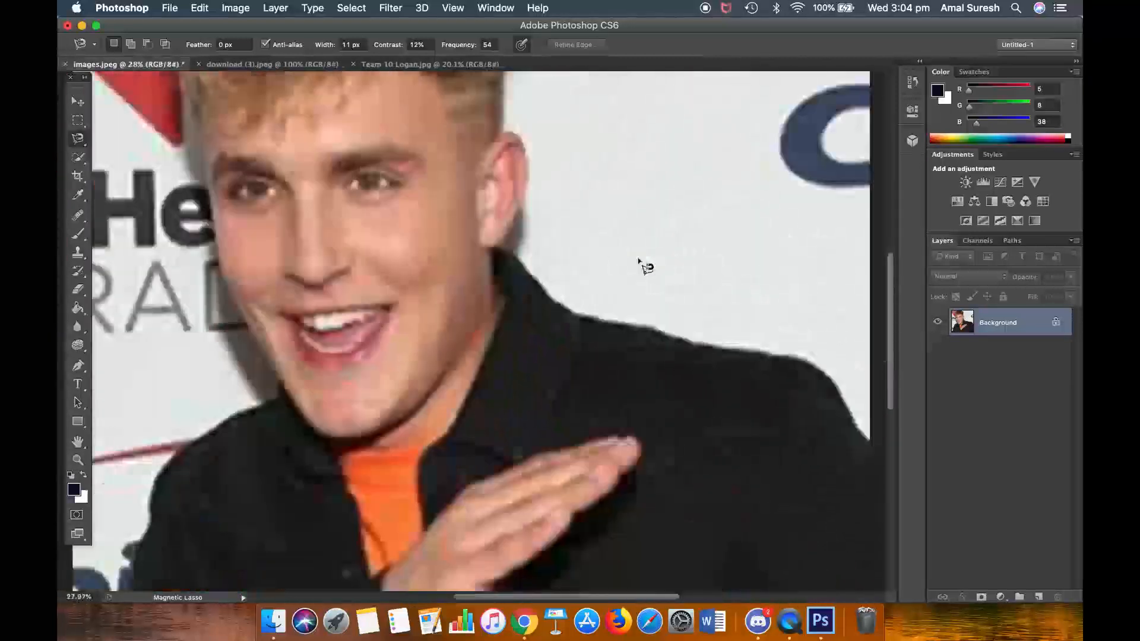
{"action": "scroll", "coordinate": [639, 260], "scroll_direction": "down", "scroll_amount": 2}
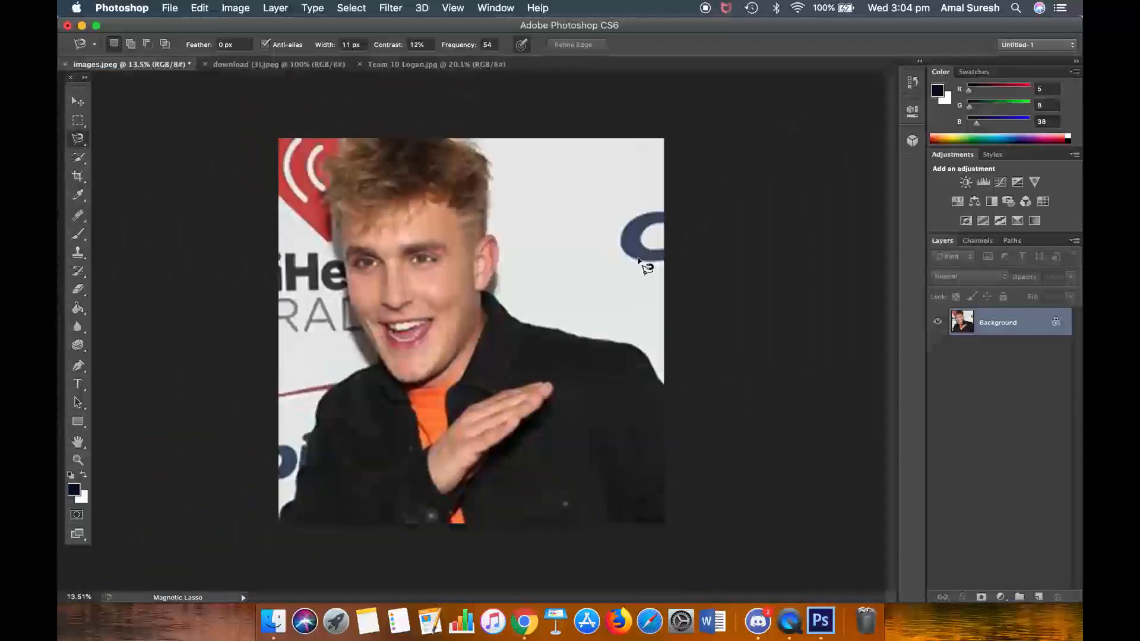
{"action": "scroll", "coordinate": [639, 260], "scroll_direction": "down", "scroll_amount": 5}
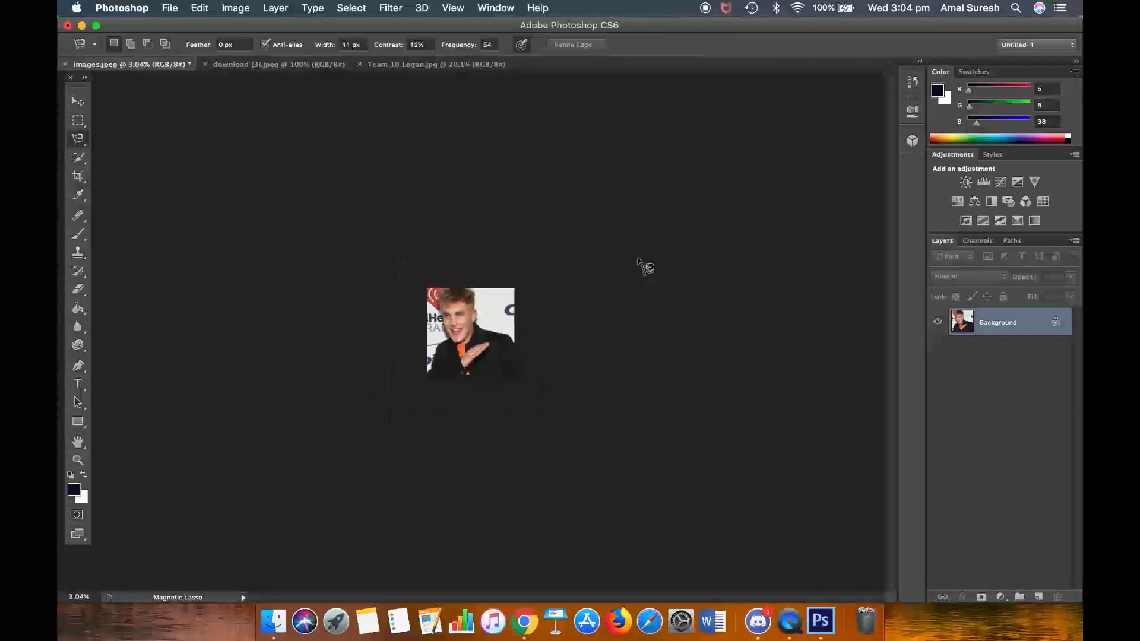
{"action": "scroll", "coordinate": [511, 356], "scroll_direction": "up", "scroll_amount": 4}
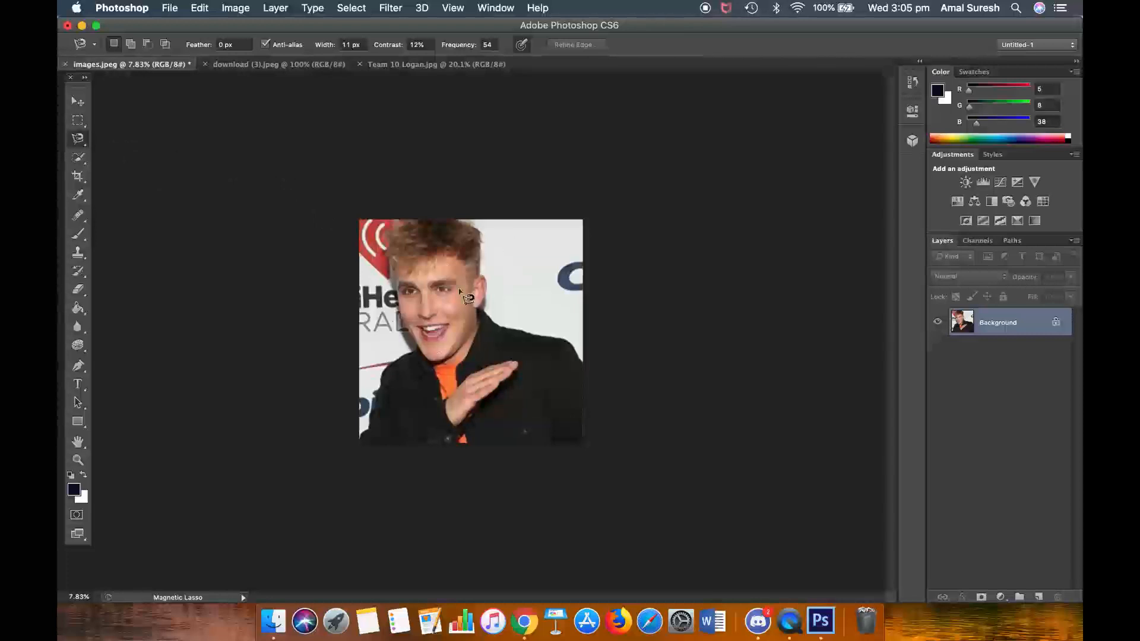
{"action": "scroll", "coordinate": [461, 292], "scroll_direction": "up", "scroll_amount": 2}
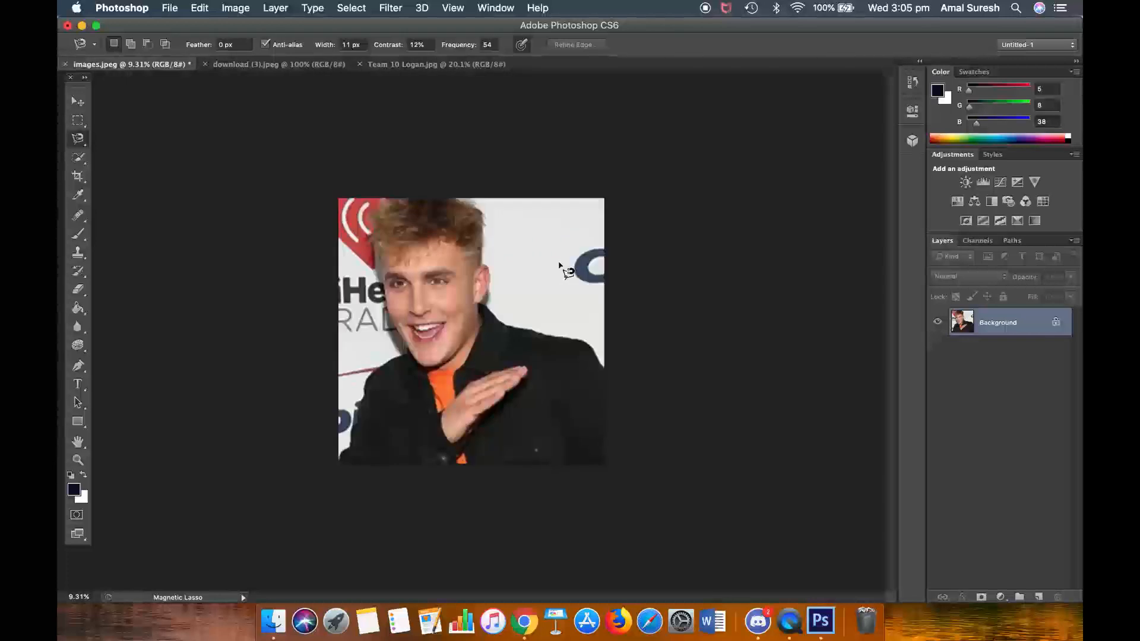
{"action": "left_click", "coordinate": [473, 225]}
{"action": "double_click", "coordinate": [480, 229]}
{"action": "left_click", "coordinate": [454, 244]}
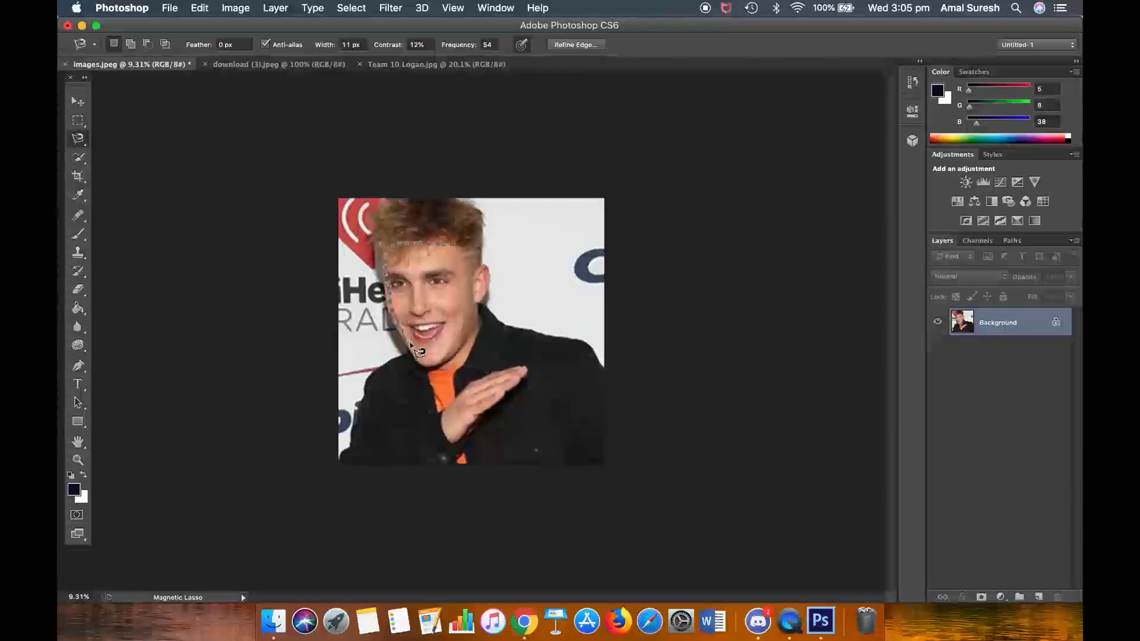
{"action": "double_click", "coordinate": [460, 357]}
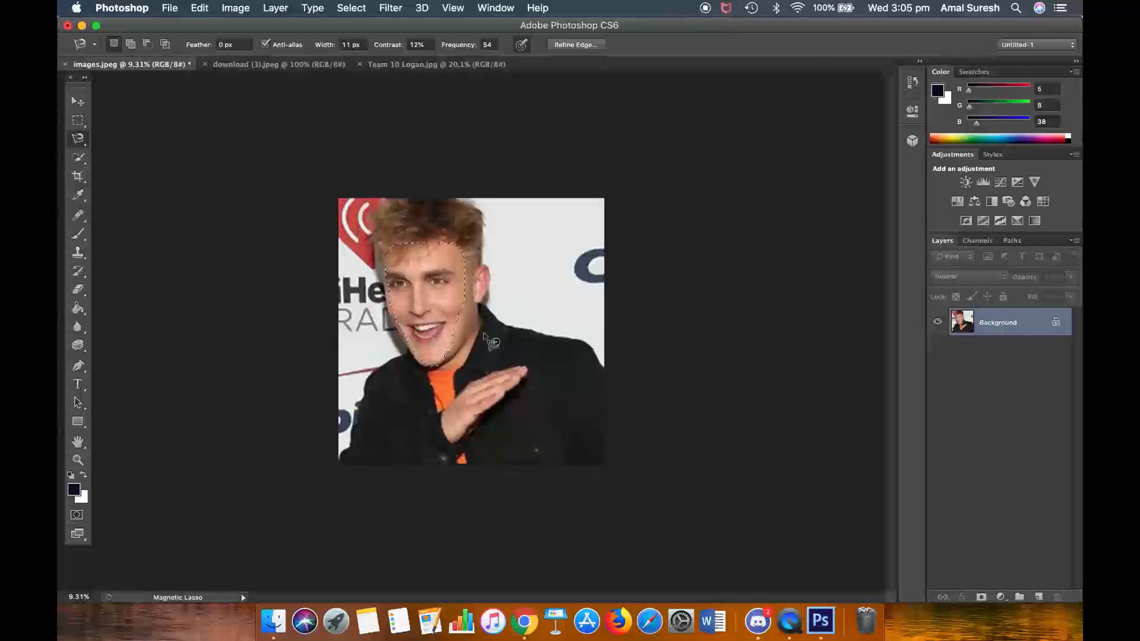
Step: Cut the selected face onto a new layer and delete the Background layer
{"action": "right_click", "coordinate": [439, 275]}
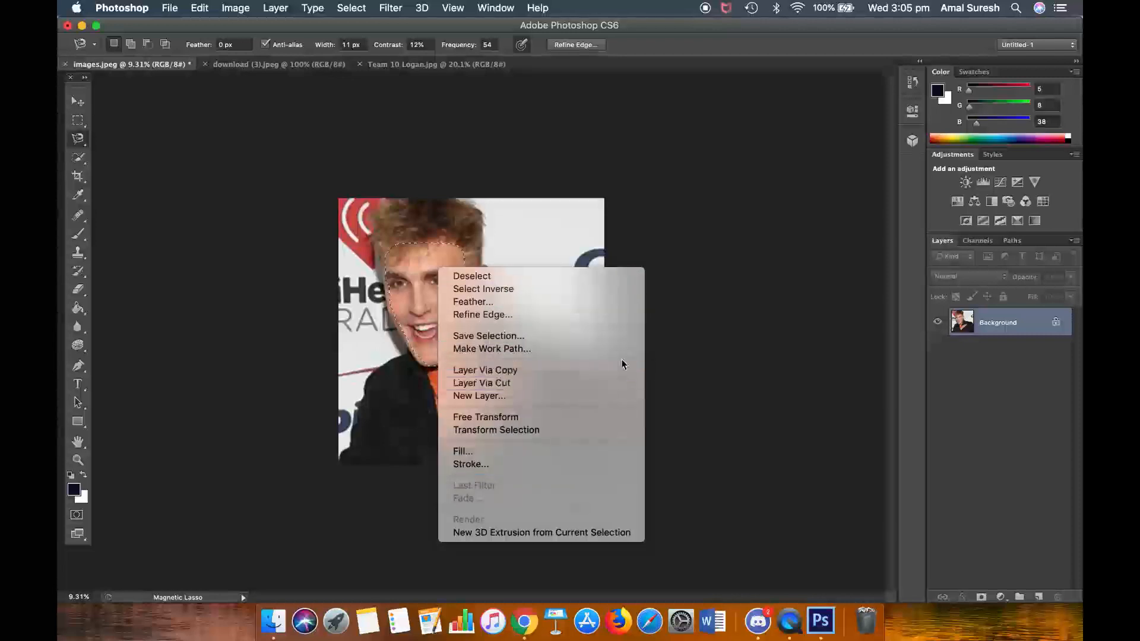
{"action": "left_click", "coordinate": [528, 387]}
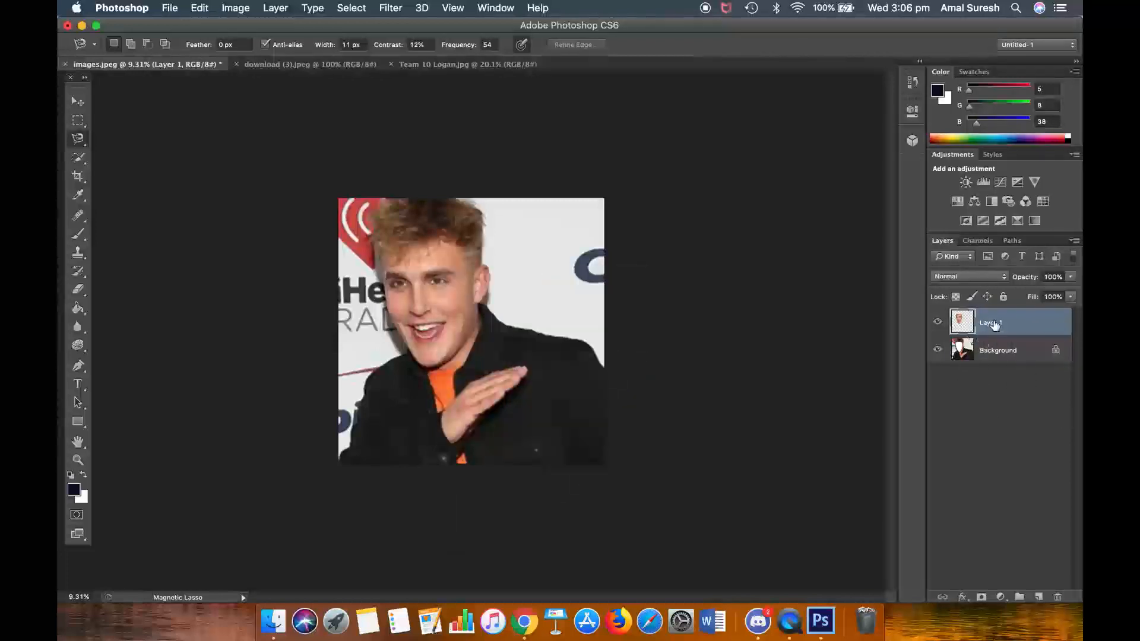
{"action": "left_click", "coordinate": [997, 356]}
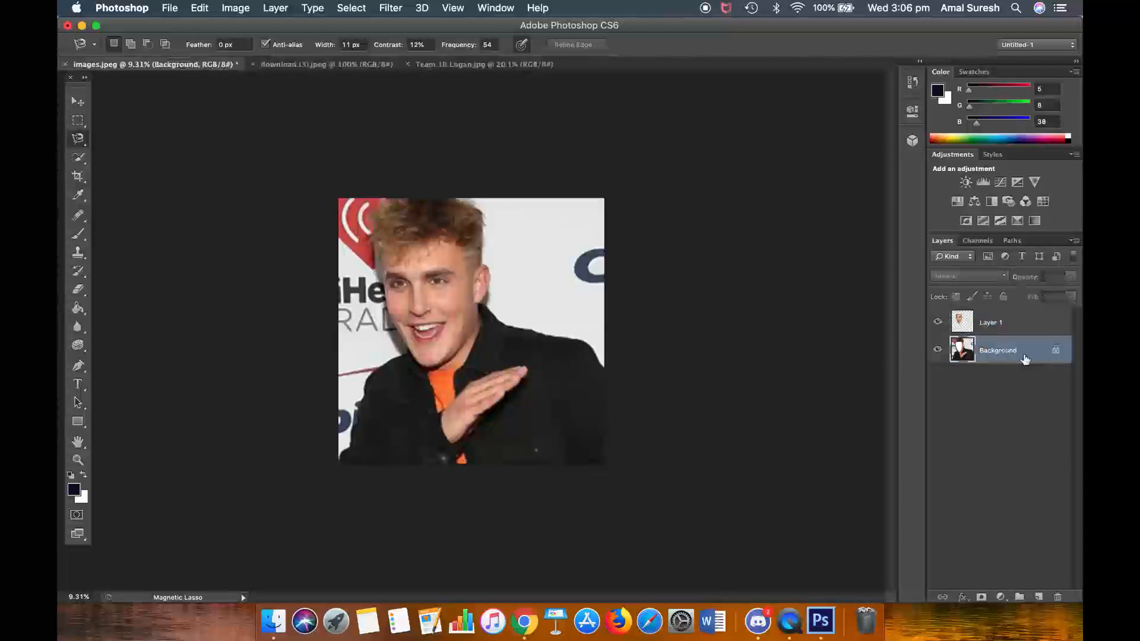
{"action": "right_click", "coordinate": [1024, 356]}
{"action": "left_click", "coordinate": [995, 395]}
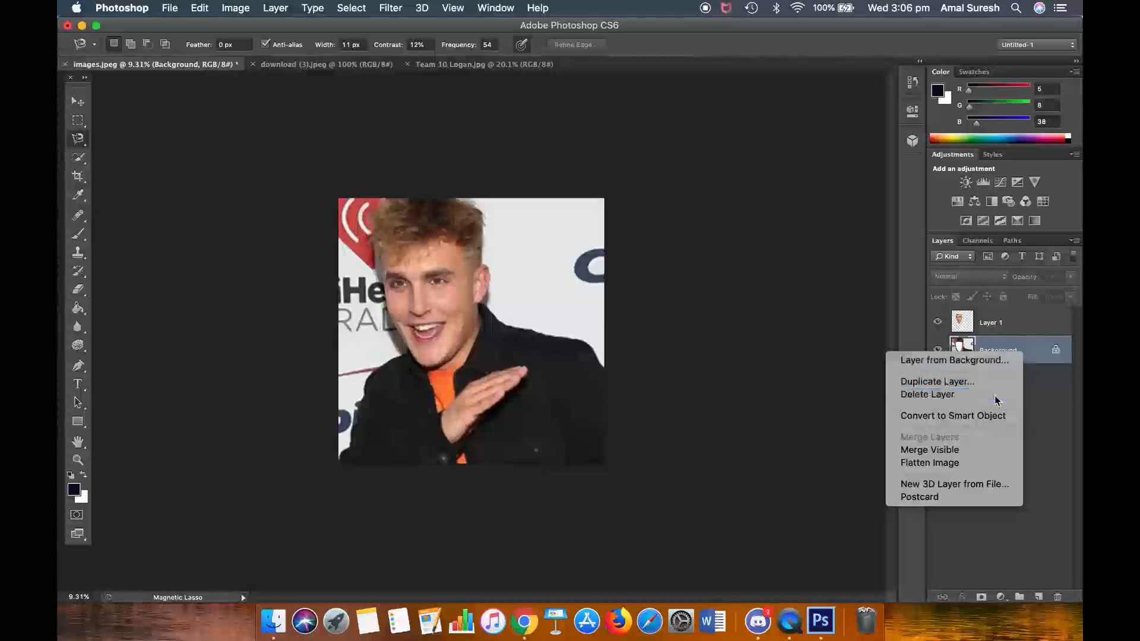
{"action": "left_click", "coordinate": [667, 226]}
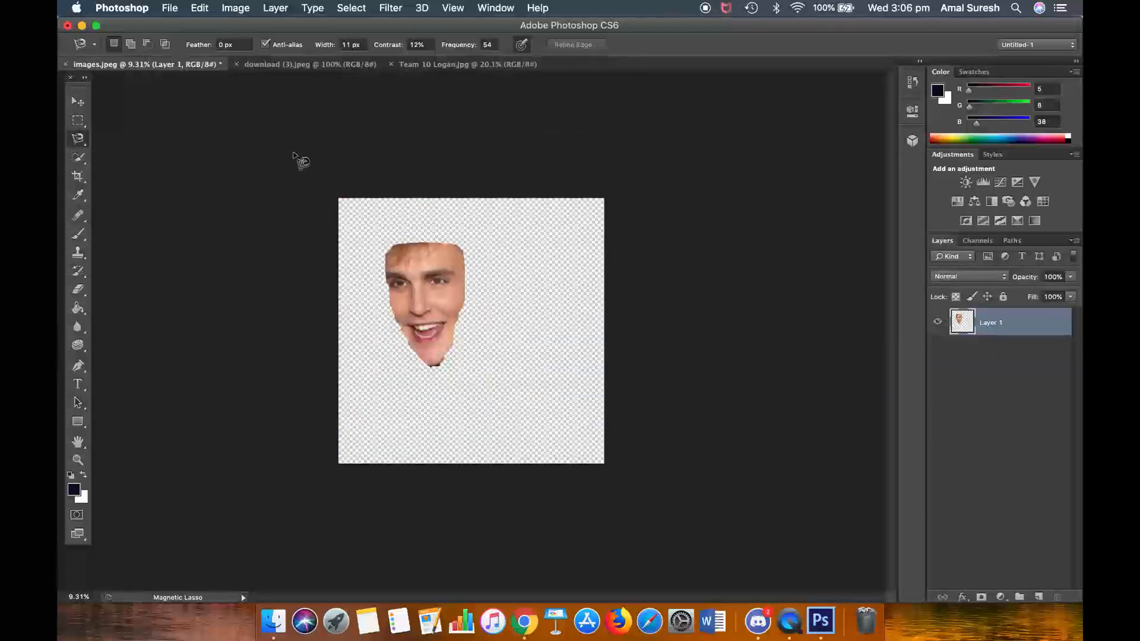
Step: Select the cut-out face with the Quick Selection tool and put it on a new layer
{"action": "left_click", "coordinate": [77, 157]}
{"action": "mouse_move", "coordinate": [434, 269]}
{"action": "left_mouse_down"}
{"action": "mouse_move", "coordinate": [427, 246]}
{"action": "mouse_move", "coordinate": [442, 353]}
{"action": "mouse_move", "coordinate": [418, 357]}
{"action": "mouse_move", "coordinate": [429, 371]}
{"action": "mouse_move", "coordinate": [415, 300]}
{"action": "mouse_move", "coordinate": [439, 258]}
{"action": "left_mouse_up"}
{"action": "key", "text": "ctrl+j"}
Step: Float the images.jpeg window and move the cut-out face into download (3).jpeg
{"action": "key", "text": "v"}
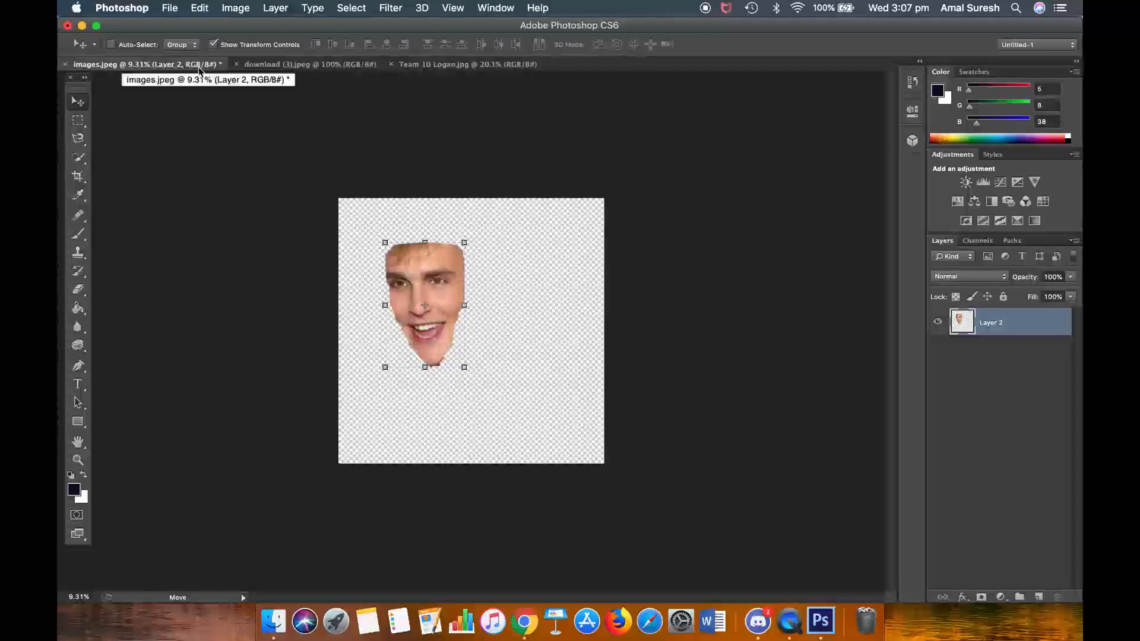
{"action": "left_click_drag", "start_coordinate": [200, 72], "coordinate": [841, 140]}
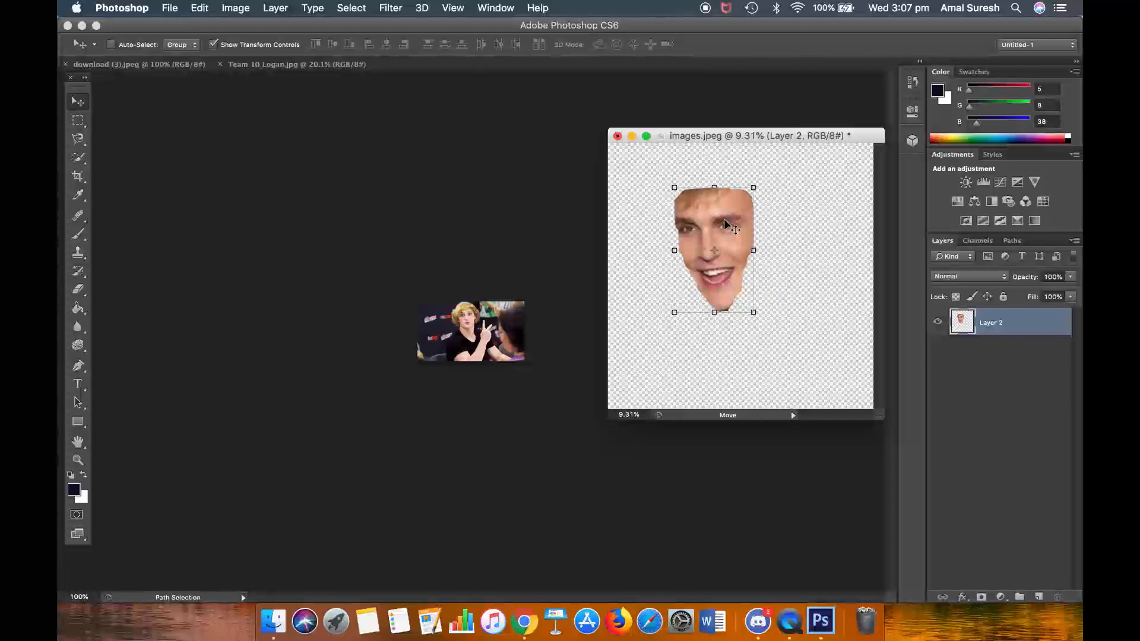
{"action": "left_click_drag", "start_coordinate": [726, 225], "coordinate": [479, 334]}
Step: Shrink the transferred face with Free Transform to about 2.9% width and 2.3% height
{"action": "left_click_drag", "start_coordinate": [423, 252], "coordinate": [380, 126]}
{"action": "key", "text": "ctrl+t"}
{"action": "left_click_drag", "start_coordinate": [183, 78], "coordinate": [458, 475]}
{"action": "left_click_drag", "start_coordinate": [618, 568], "coordinate": [424, 245]}
{"action": "left_click_drag", "start_coordinate": [224, 90], "coordinate": [327, 469]}
{"action": "left_click_drag", "start_coordinate": [391, 516], "coordinate": [334, 224]}
{"action": "left_click_drag", "start_coordinate": [268, 177], "coordinate": [457, 450]}
{"action": "left_click_drag", "start_coordinate": [523, 533], "coordinate": [509, 399]}
{"action": "left_click_drag", "start_coordinate": [538, 544], "coordinate": [482, 352]}
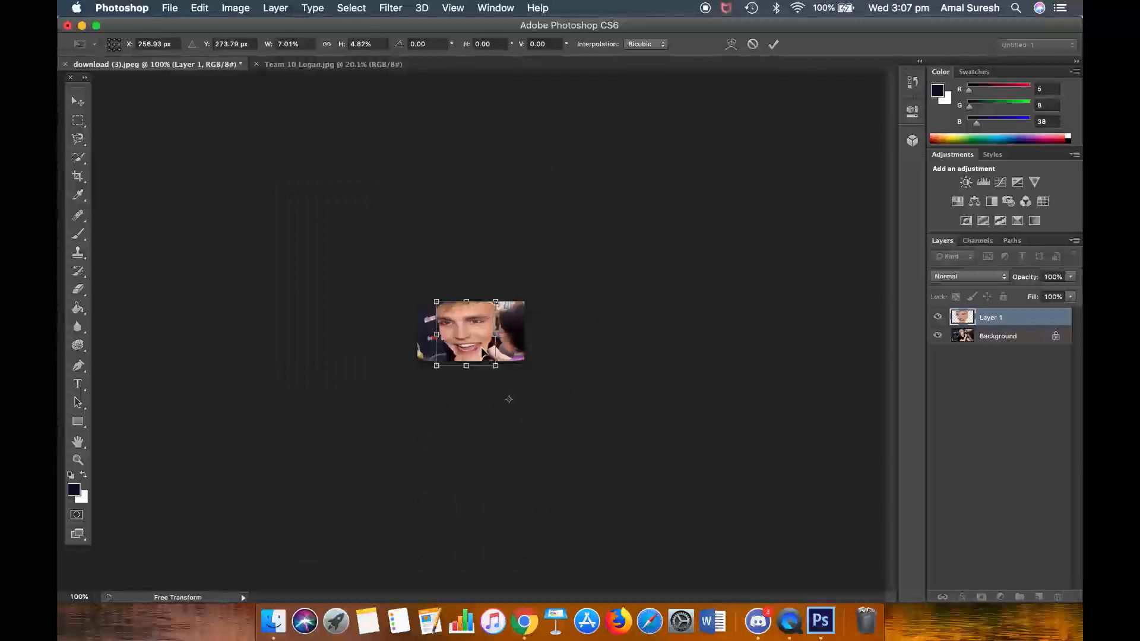
{"action": "left_click_drag", "start_coordinate": [437, 301], "coordinate": [483, 336]}
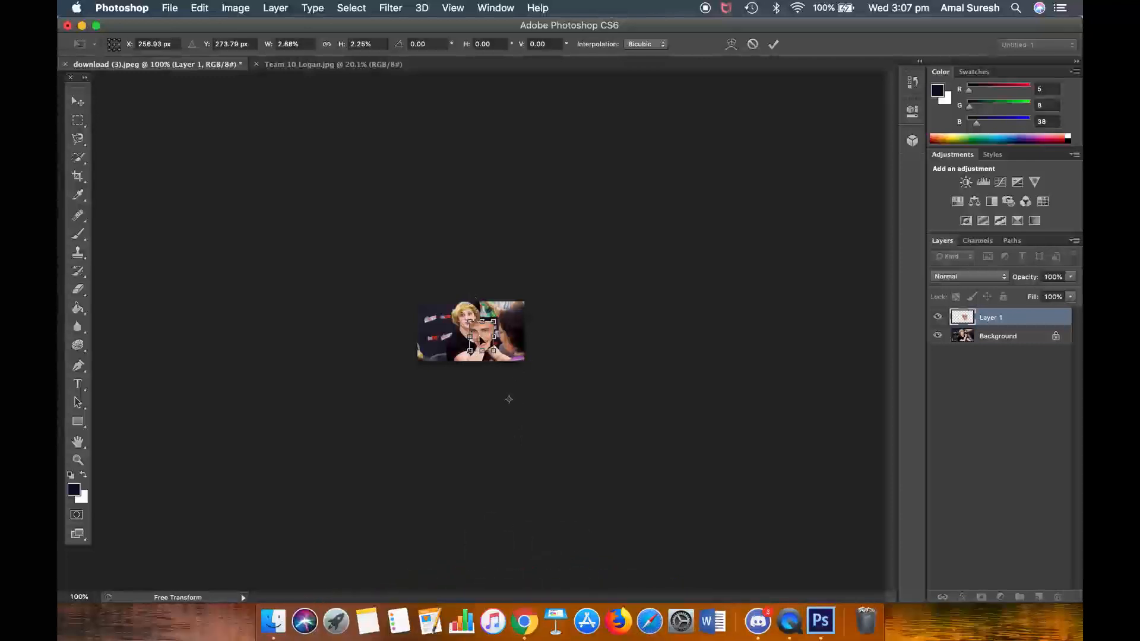
Step: Flip the face on Layer 1 horizontally
{"action": "right_click", "coordinate": [489, 327]}
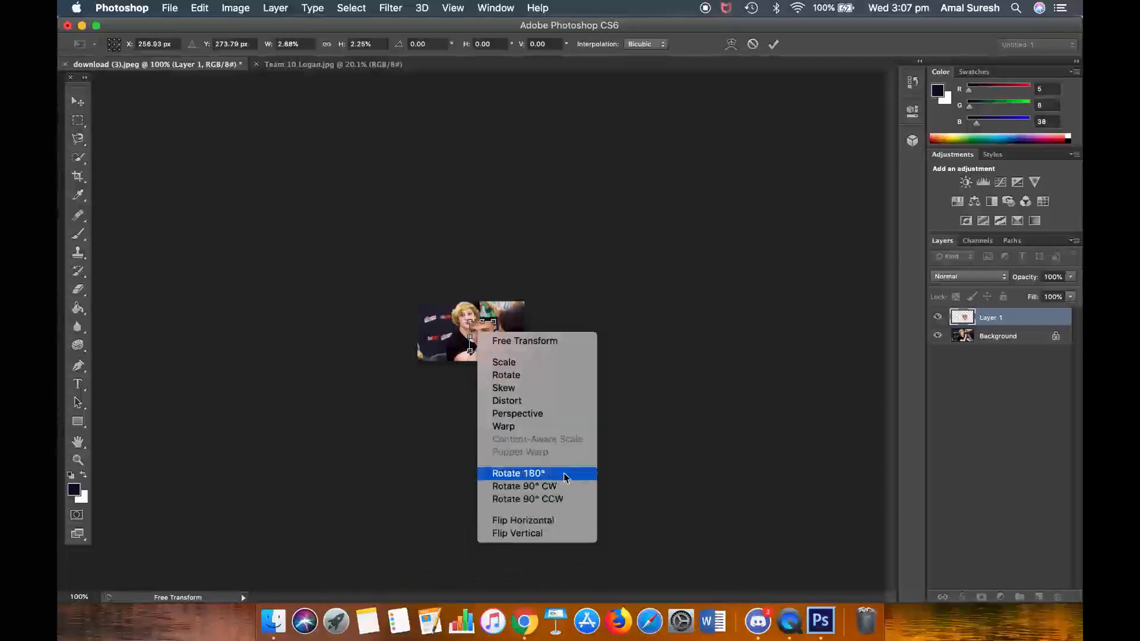
{"action": "left_click", "coordinate": [563, 520]}
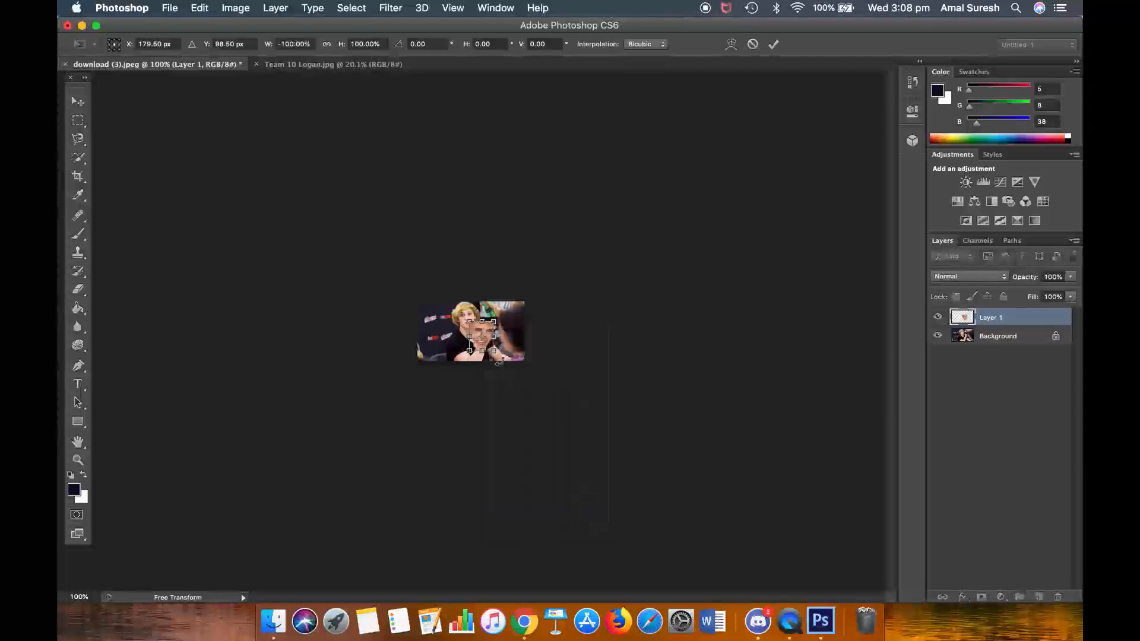
{"action": "left_click", "coordinate": [484, 328]}
Step: Scale the flipped face to about 67% width and 71% height and fit it over the blond man's face
{"action": "left_click_drag", "start_coordinate": [469, 320], "coordinate": [478, 331]}
{"action": "key", "text": "super+plus"}
{"action": "key", "text": "super+plus"}
{"action": "key", "text": "super+plus"}
{"action": "key", "text": "super+plus"}
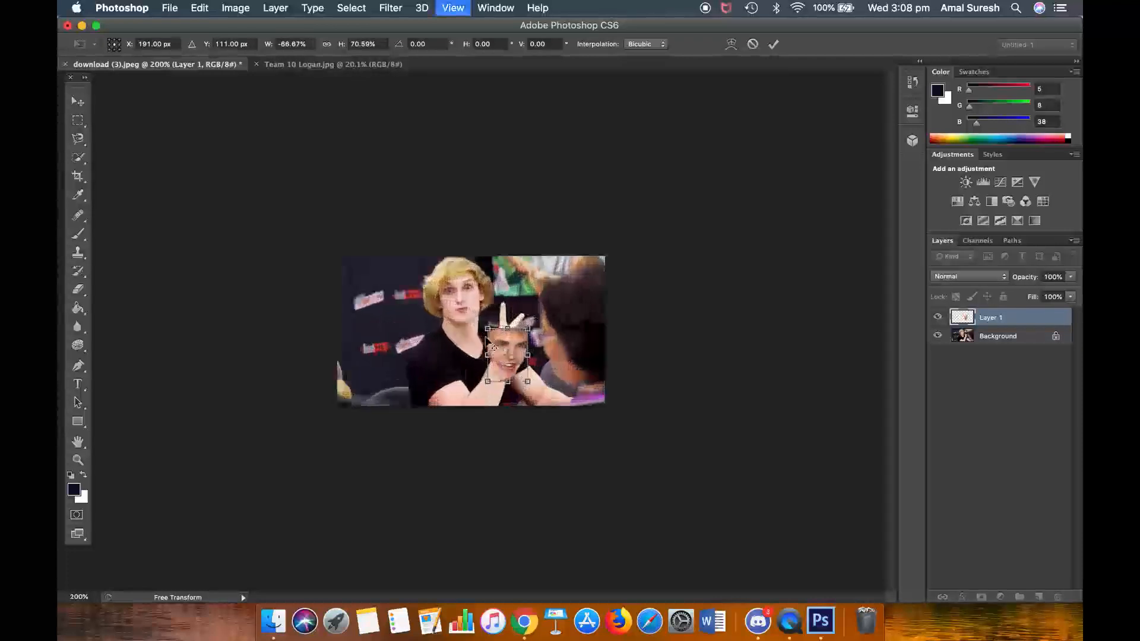
{"action": "left_click_drag", "start_coordinate": [544, 352], "coordinate": [455, 271]}
{"action": "left_click_drag", "start_coordinate": [409, 331], "coordinate": [420, 315]}
{"action": "left_click_drag", "start_coordinate": [458, 244], "coordinate": [409, 231]}
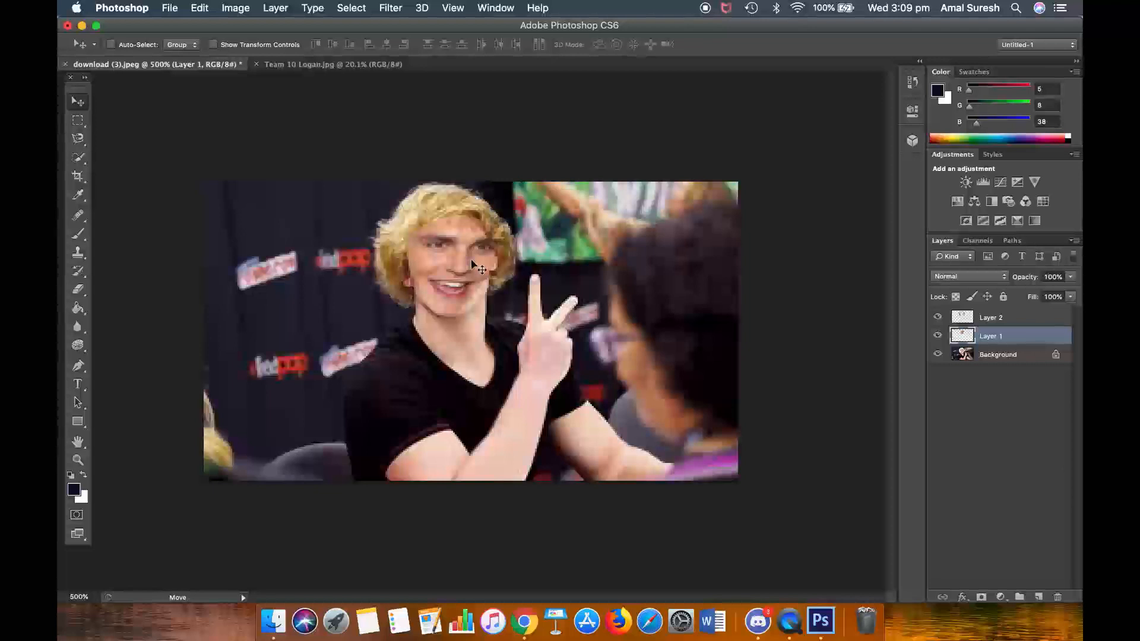
{"action": "left_click_drag", "start_coordinate": [479, 266], "coordinate": [478, 256]}
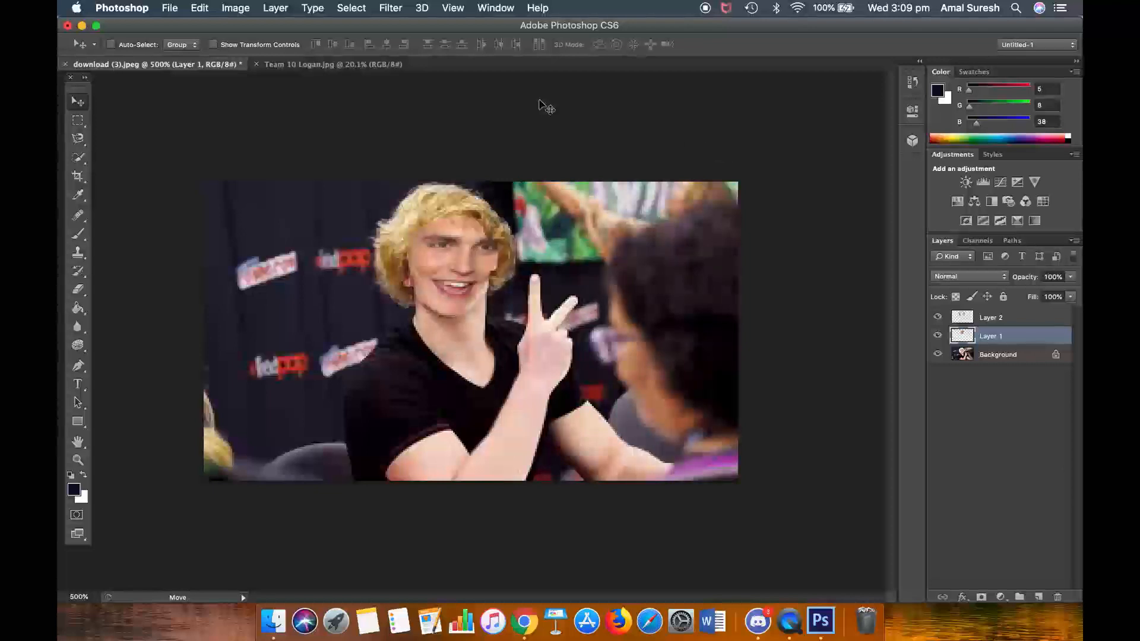
Step: Compare the face swap in download (3).jpeg with the example image Team 10 Logan.jpg
{"action": "left_click", "coordinate": [365, 67]}
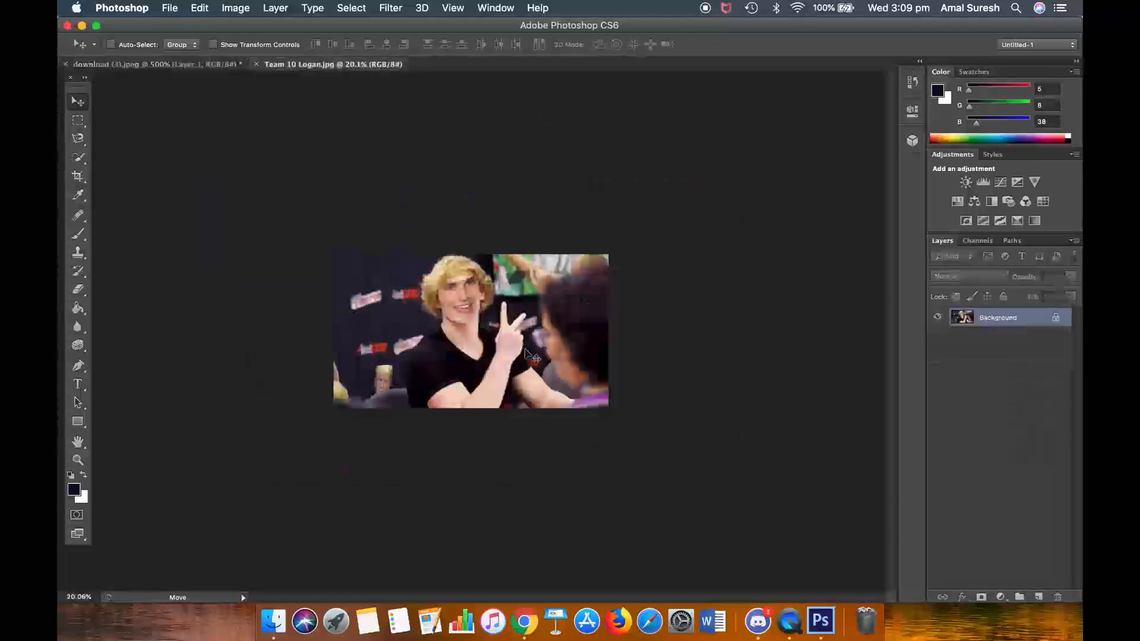
{"action": "scroll", "coordinate": [560, 315], "scroll_direction": "up", "scroll_amount": 4}
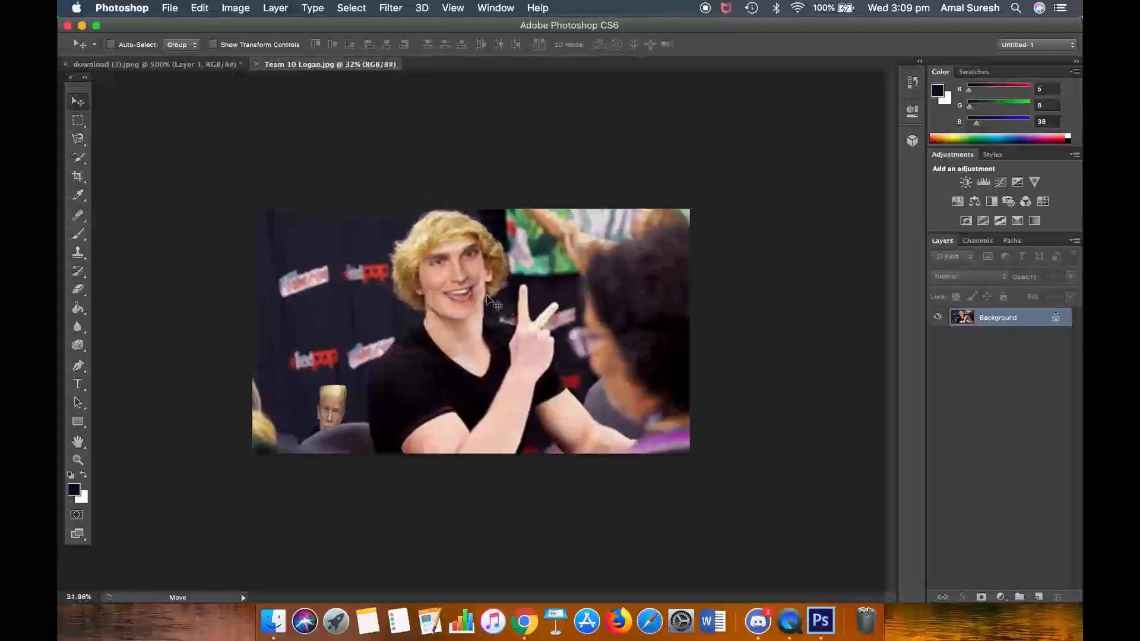
{"action": "left_click_drag", "start_coordinate": [496, 301], "coordinate": [493, 313]}
{"action": "scroll", "coordinate": [493, 313], "scroll_direction": "down", "scroll_amount": 2}
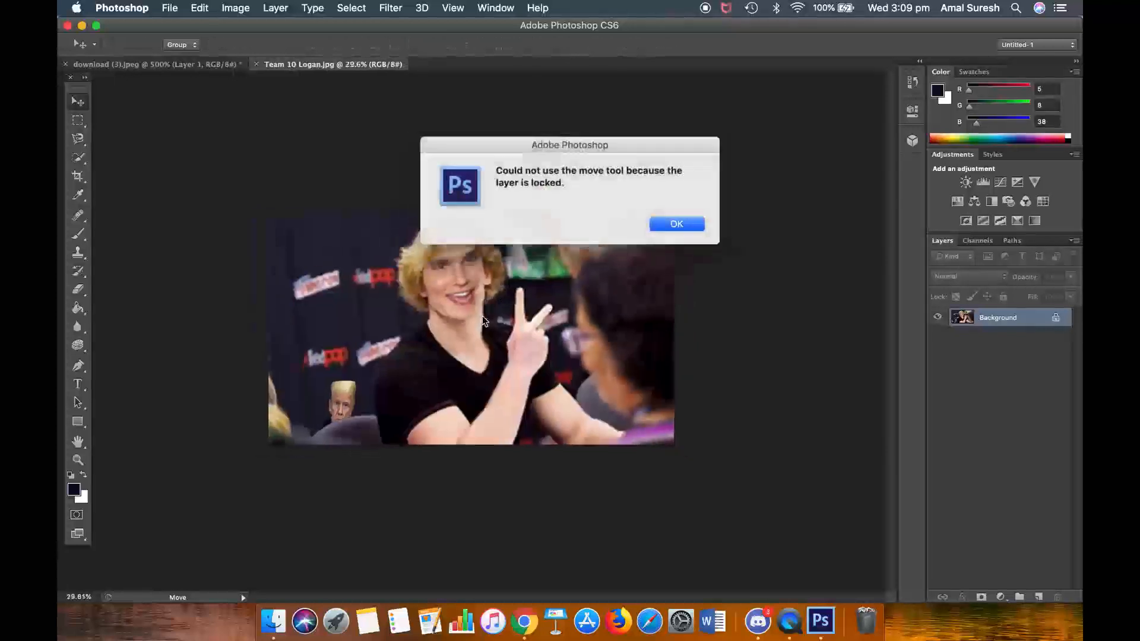
{"action": "left_click", "coordinate": [684, 228]}
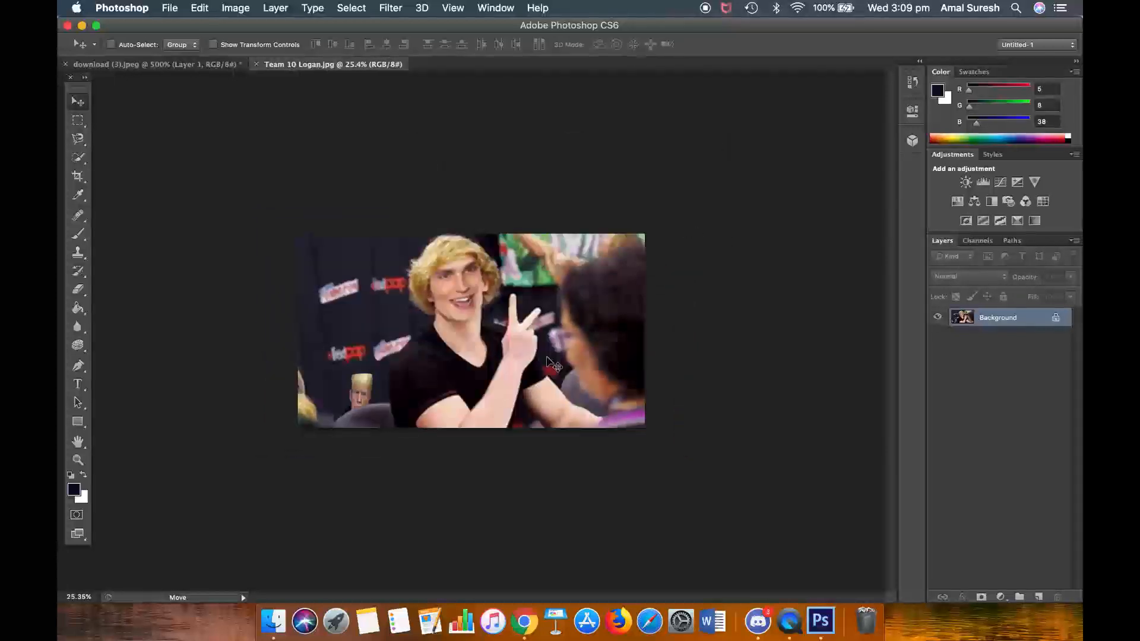
{"action": "left_click", "coordinate": [216, 64]}
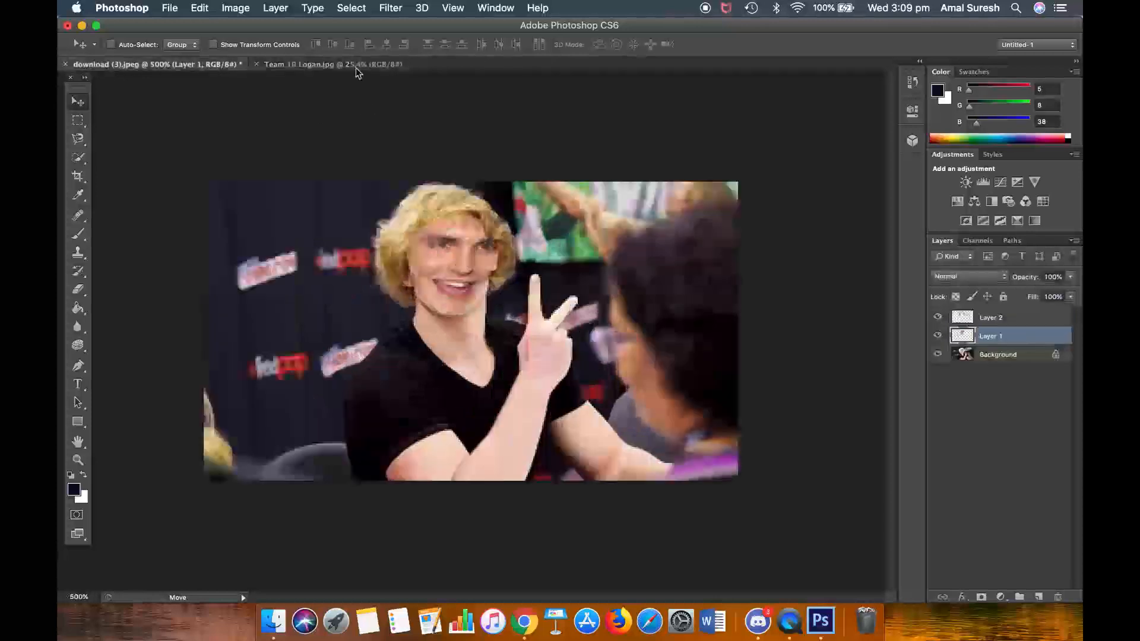
{"action": "left_click", "coordinate": [357, 64]}
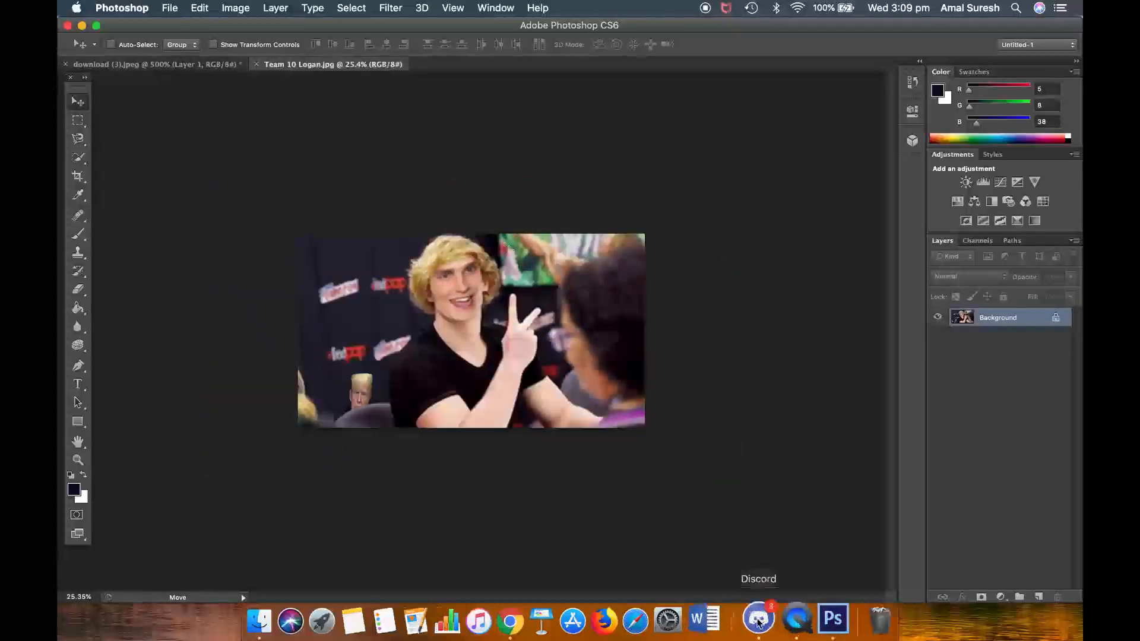
{"action": "left_click", "coordinate": [755, 624]}
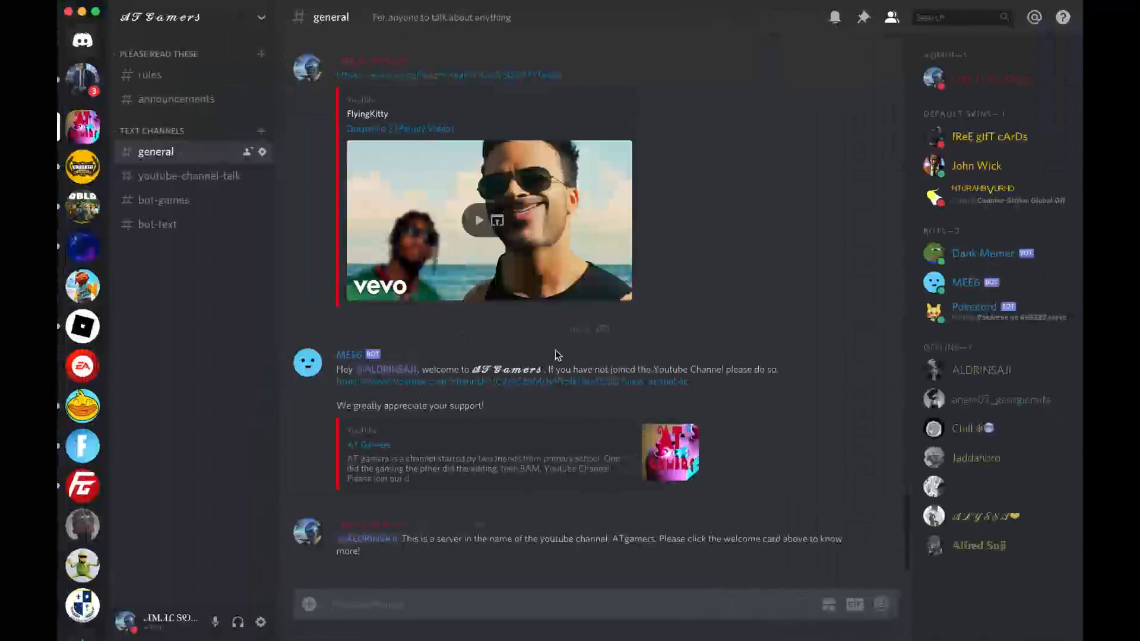
{"action": "key", "text": "ctrl+Right"}
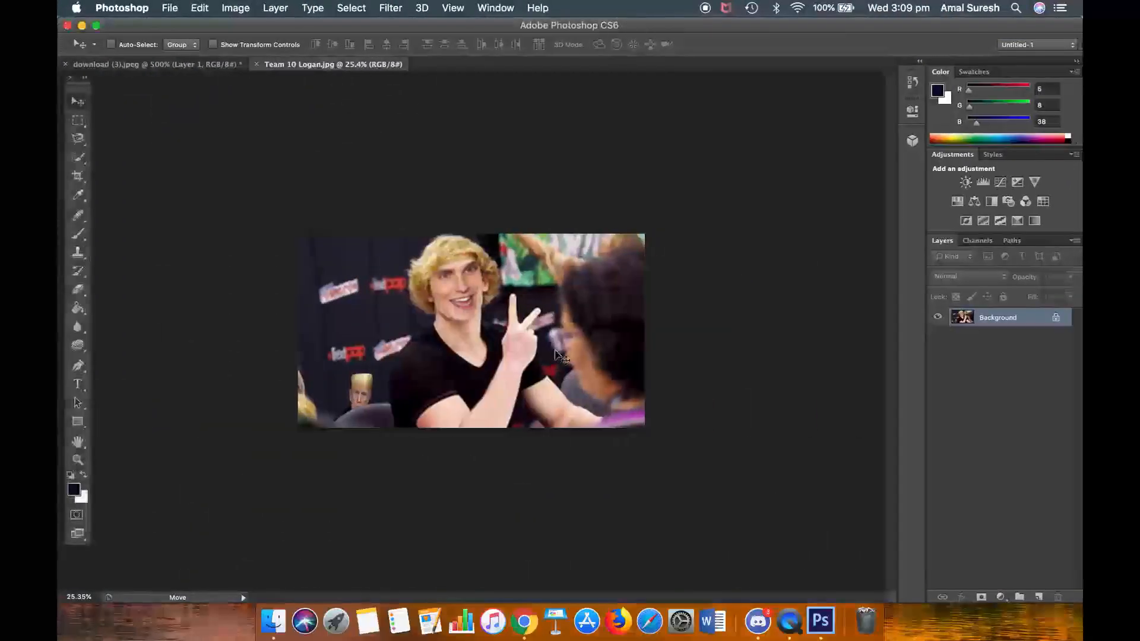